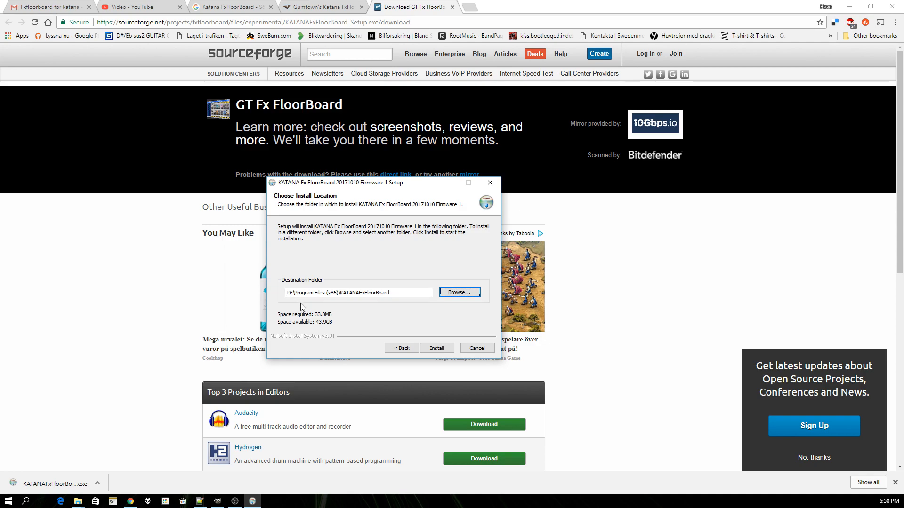
- Install KATANA Fx FloorBoard into the D:\Program Files (x86)\KATANAFxFloorBoard folder
left_click(437, 348)
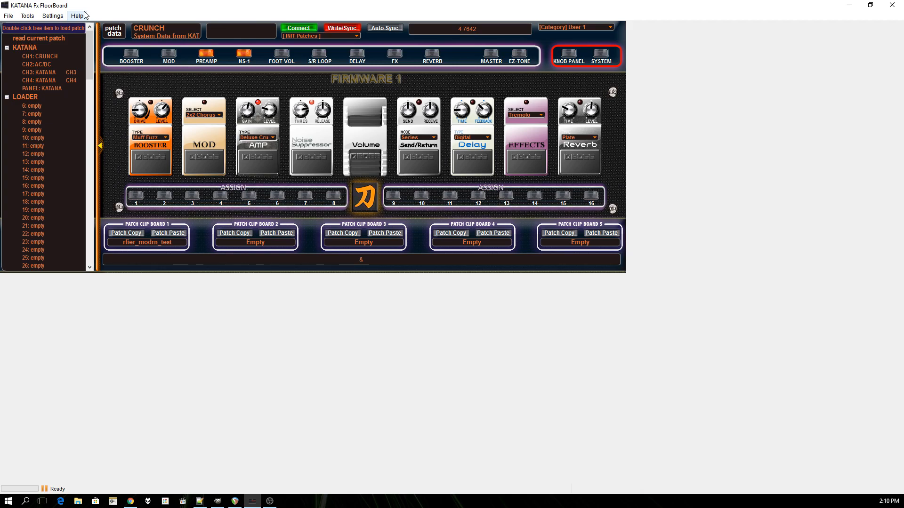
- Check the available Katana MIDI input devices in the USB/Midi preferences and leave the preferences without saving
left_click(58, 16)
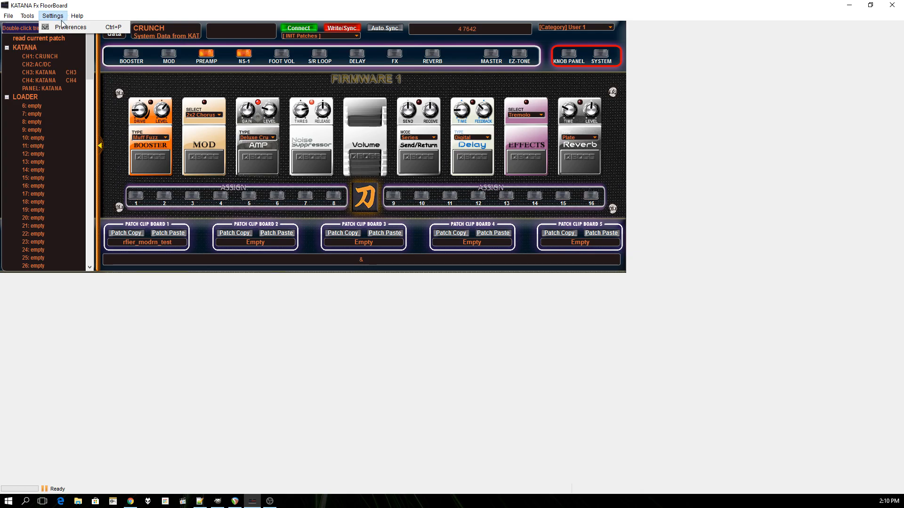
left_click(63, 27)
left_click(356, 181)
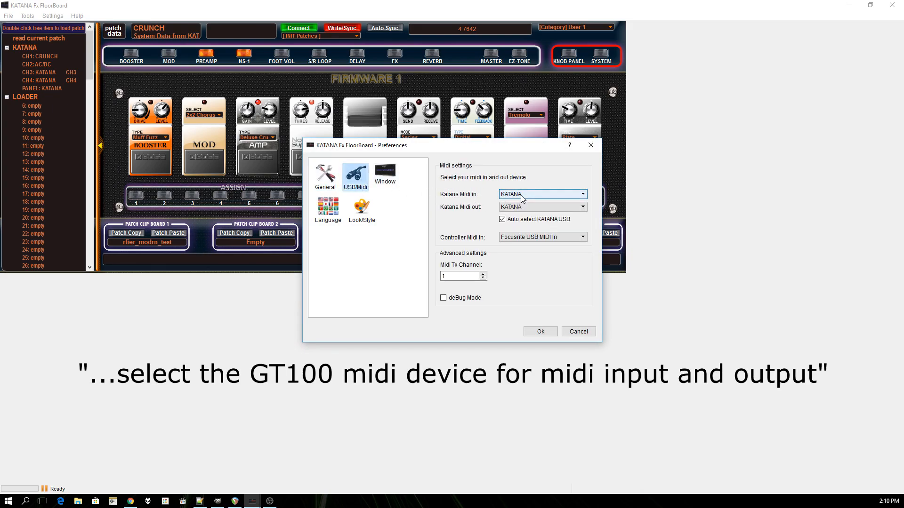
left_click(521, 195)
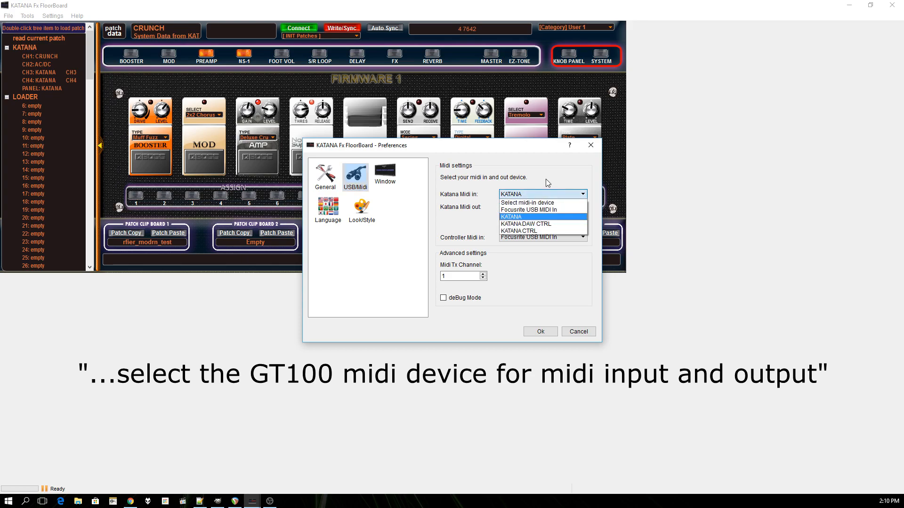
left_click(546, 180)
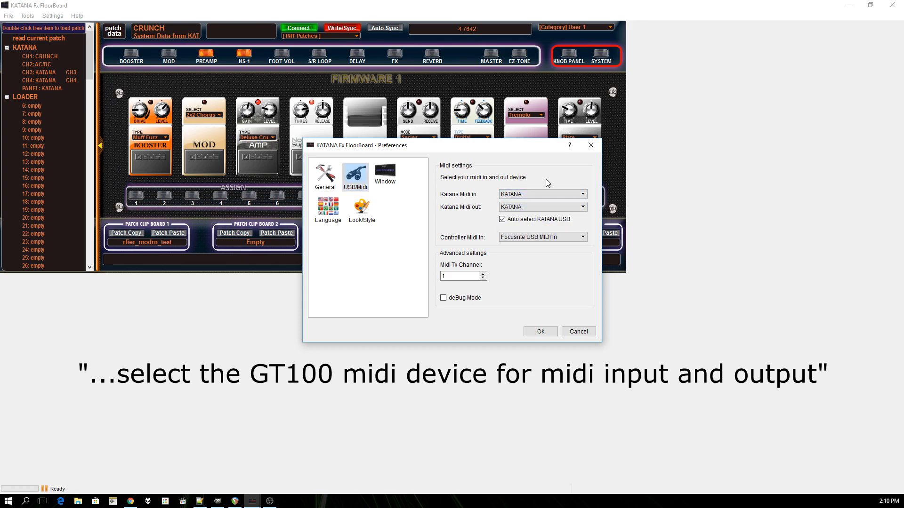
left_click(546, 195)
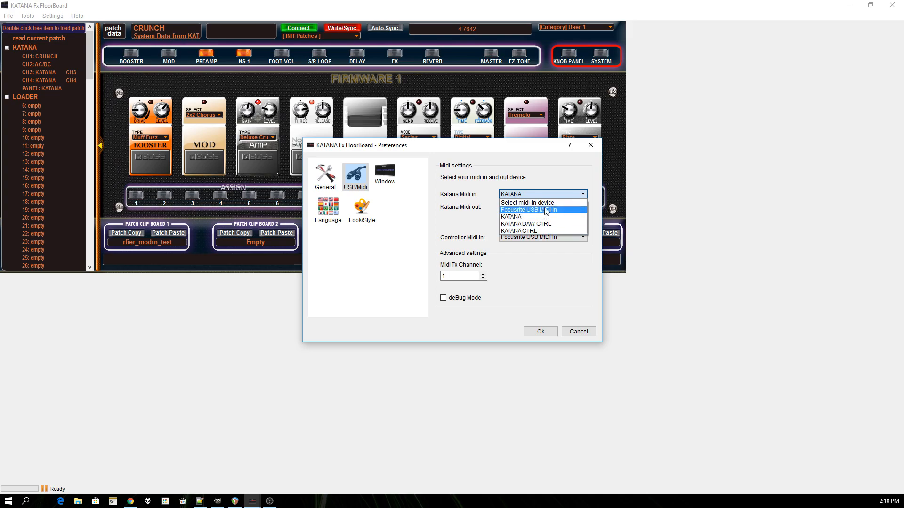
left_click(554, 177)
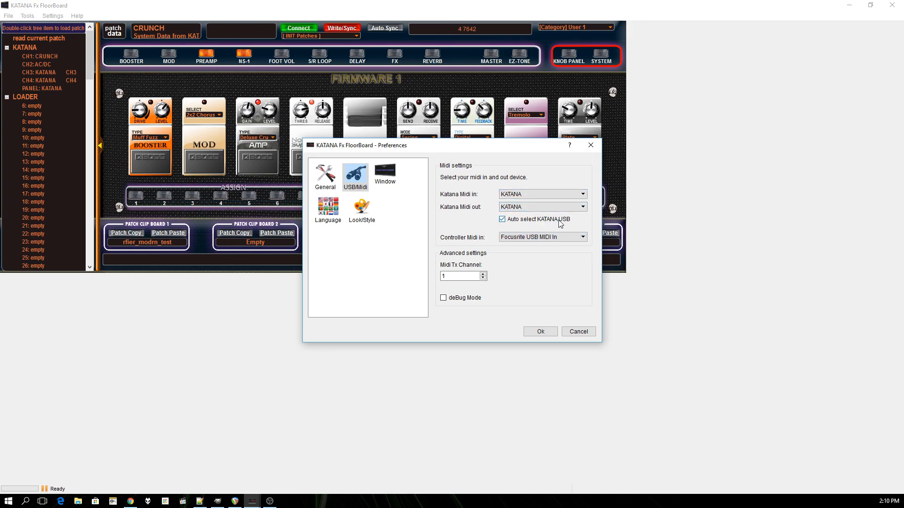
left_click(578, 331)
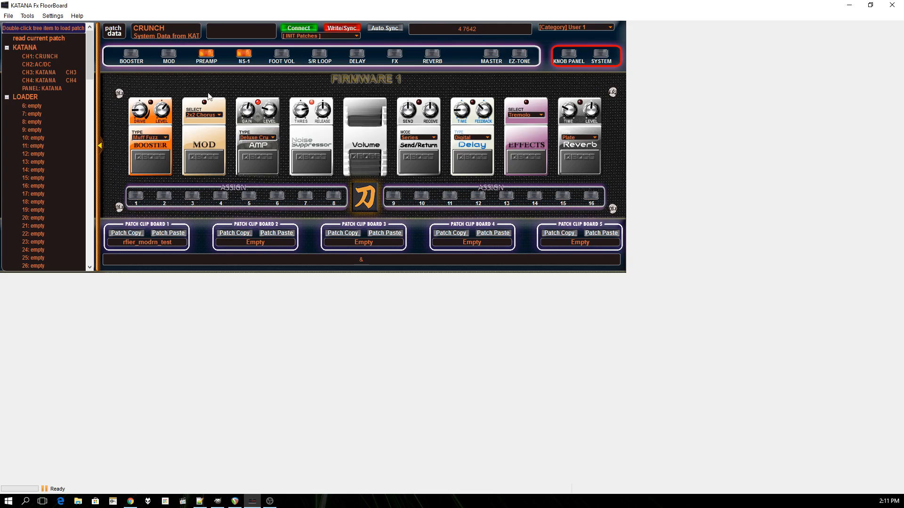
- Set the booster type to GuV DS and its drive to 46, toggling the booster on and back off
left_click(132, 56)
left_click(257, 170)
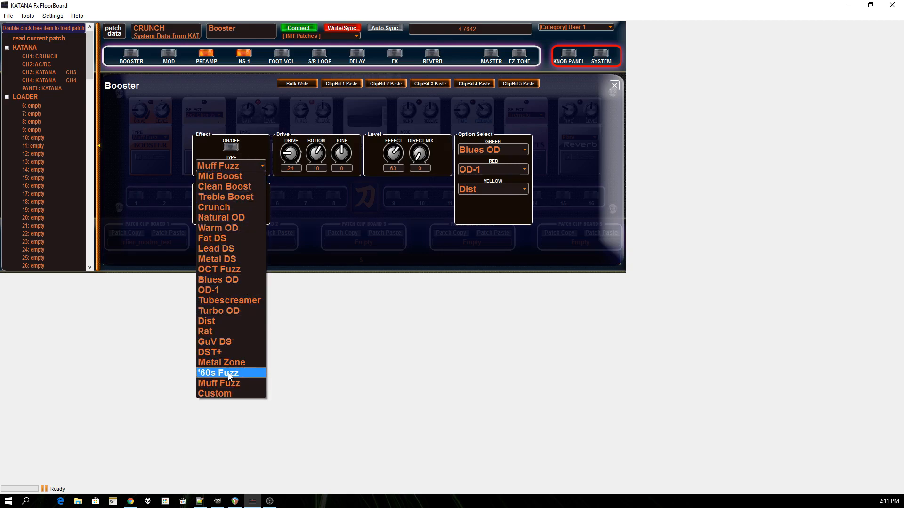
left_click(228, 342)
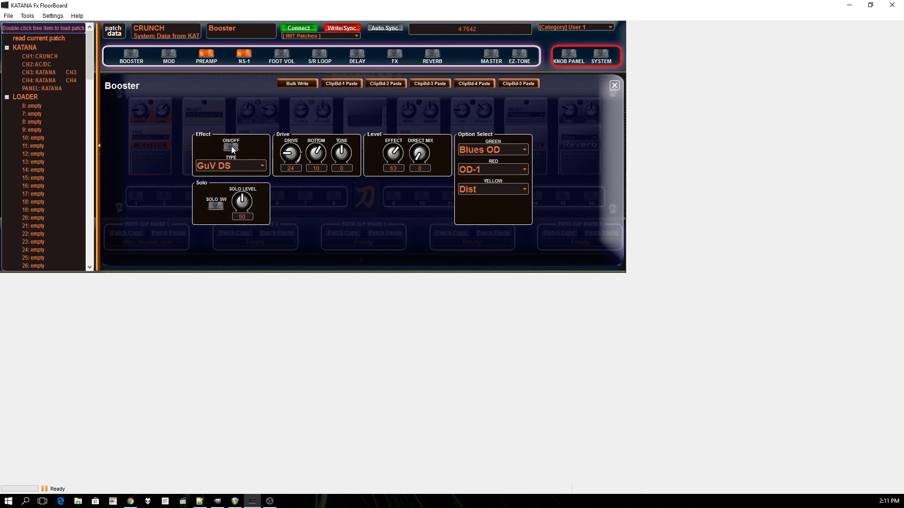
left_click(231, 148)
left_click(286, 159)
left_click_drag(285, 159, 281, 146)
left_click(233, 146)
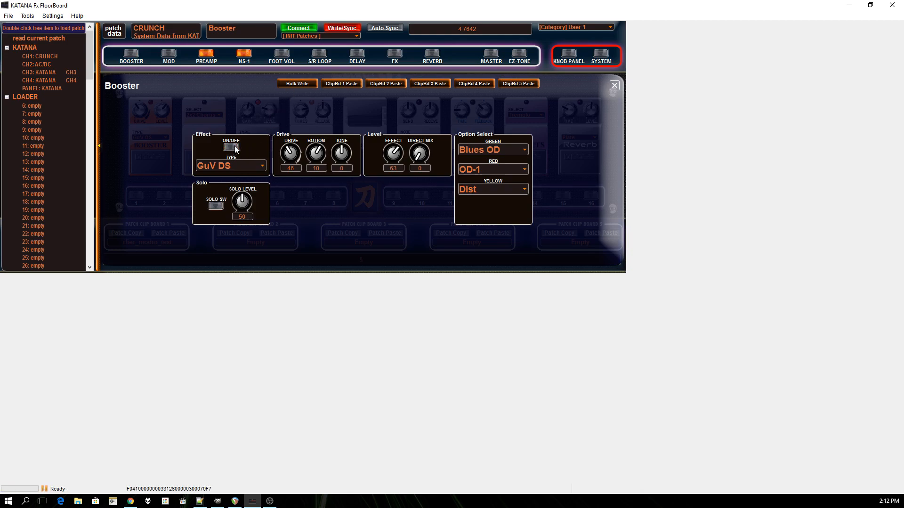
- Examine the effect types offered for the modulation block without choosing another one
left_click(168, 52)
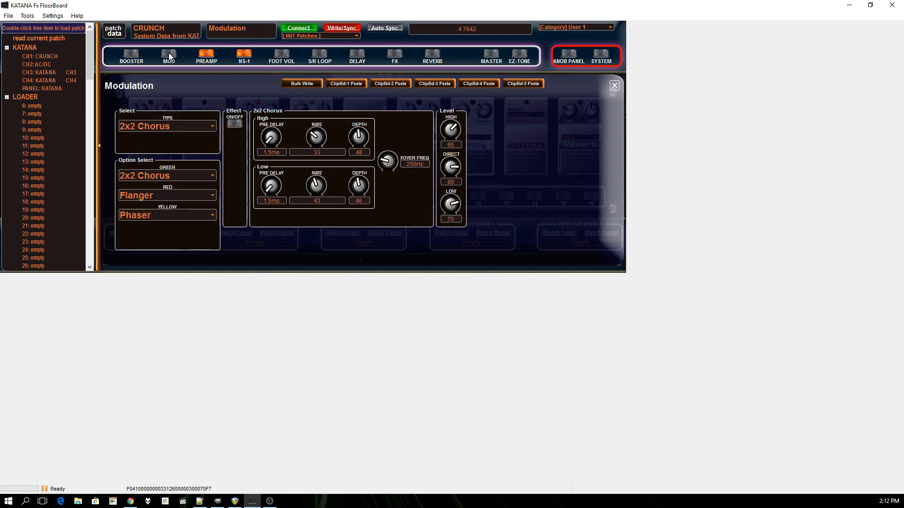
left_click(209, 127)
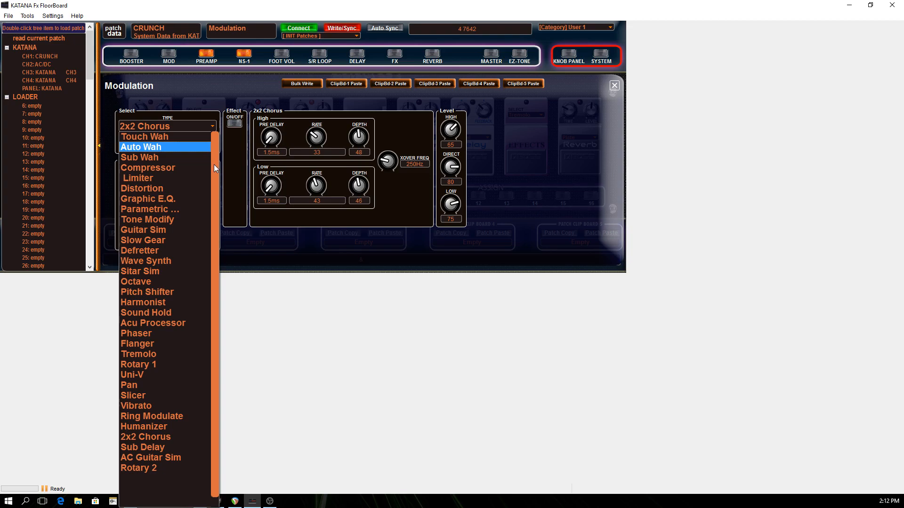
left_click(365, 306)
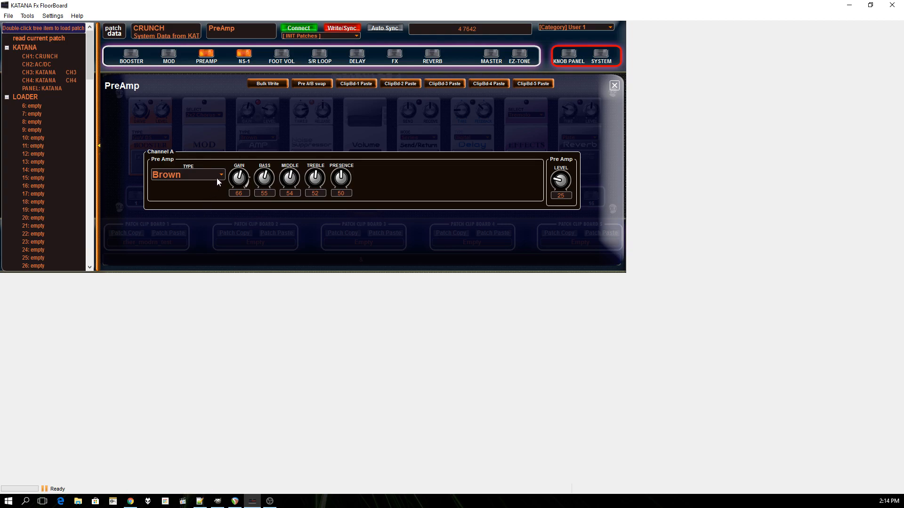
- Try the Bogner Uber preamp type on Channel A and settle on 5150 Drive
left_click(218, 175)
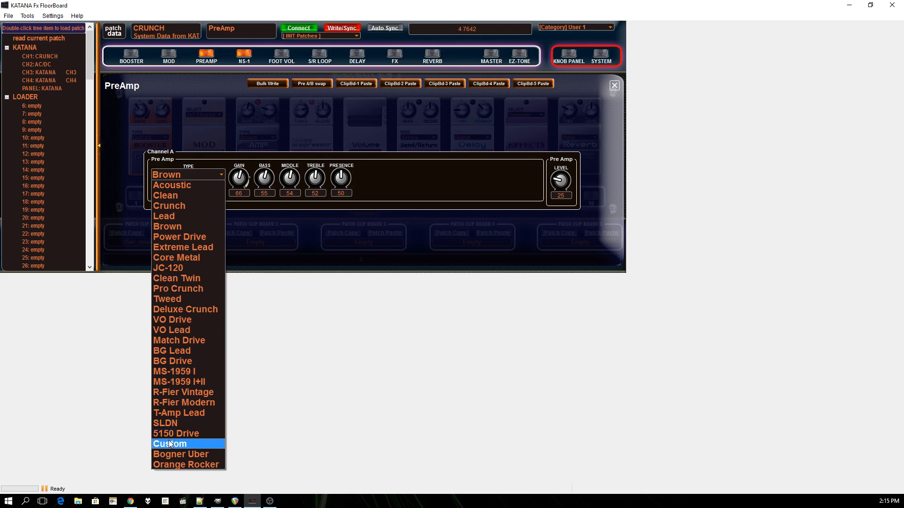
left_click(171, 453)
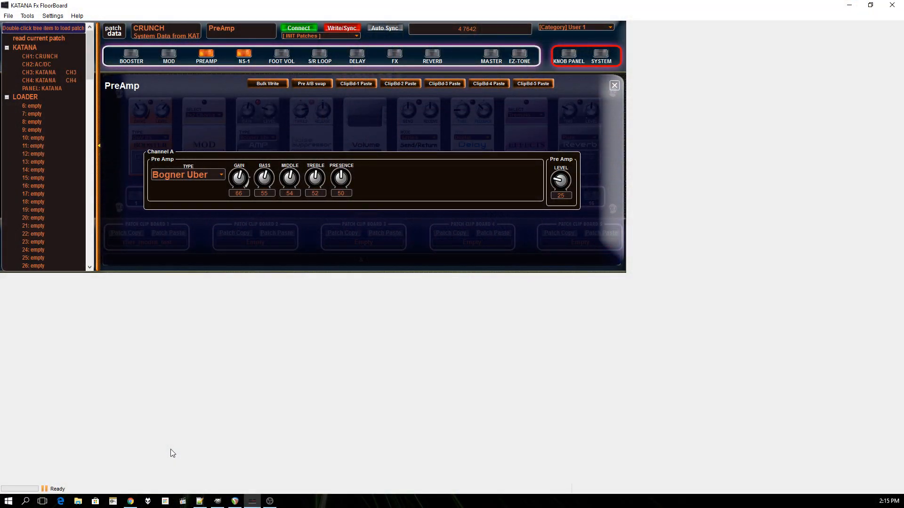
left_click(217, 175)
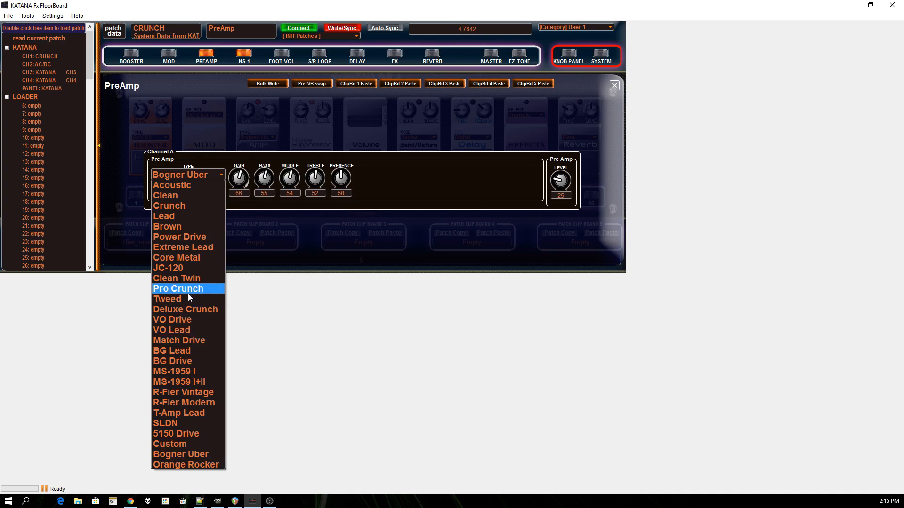
left_click(195, 434)
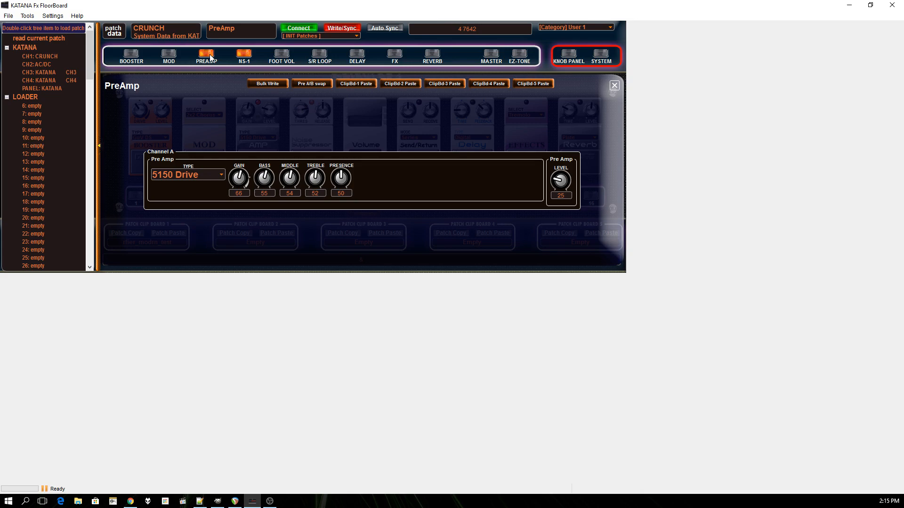
- Look through the settings of the noise suppressor, foot volume and send/return loop
left_click(241, 54)
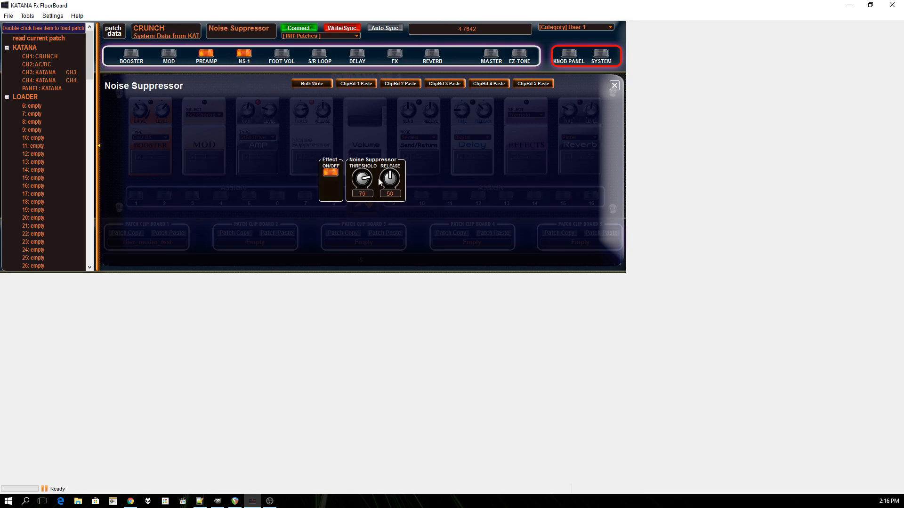
left_click(284, 56)
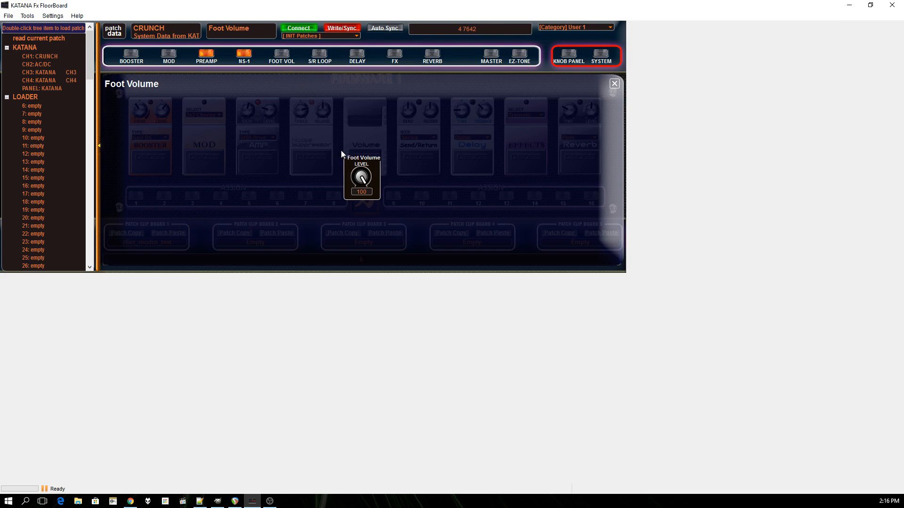
left_click(319, 56)
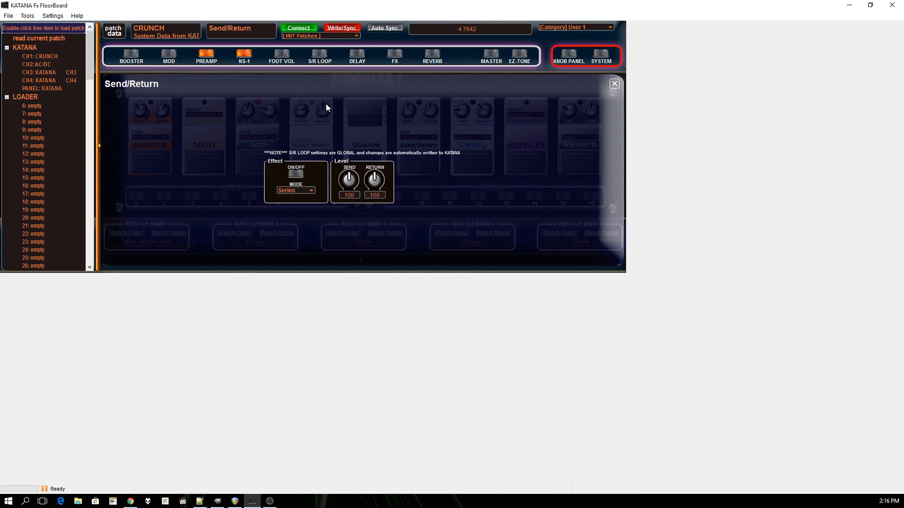
- Review the delay types, keep Digital, and switch the delay on and back off
left_click(358, 56)
left_click(237, 166)
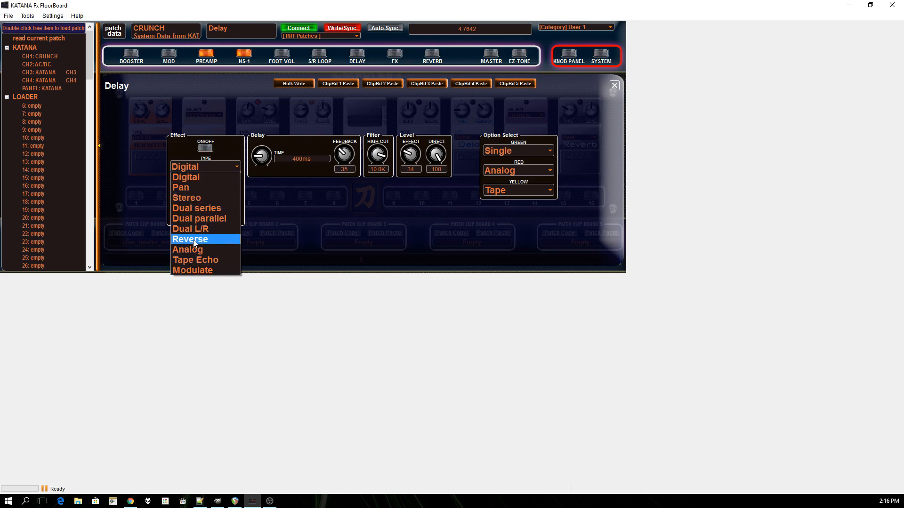
left_click(200, 168)
left_click(206, 148)
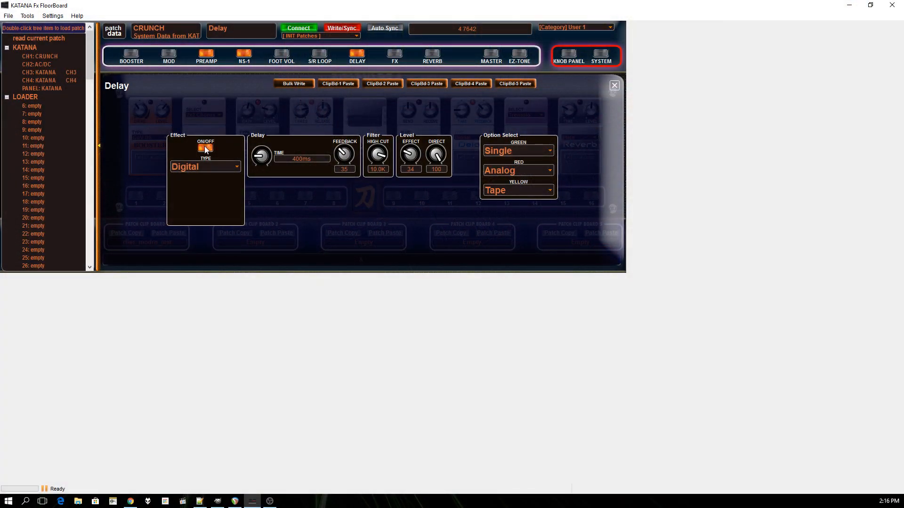
left_click(205, 148)
- Review the FX block's effect types, keep Tremolo, and switch the effect on and back off
left_click(394, 54)
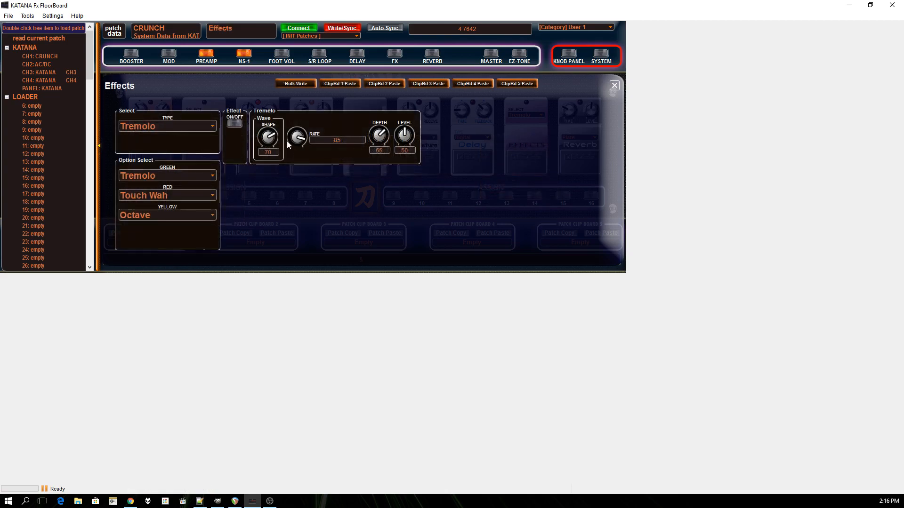
left_click(210, 127)
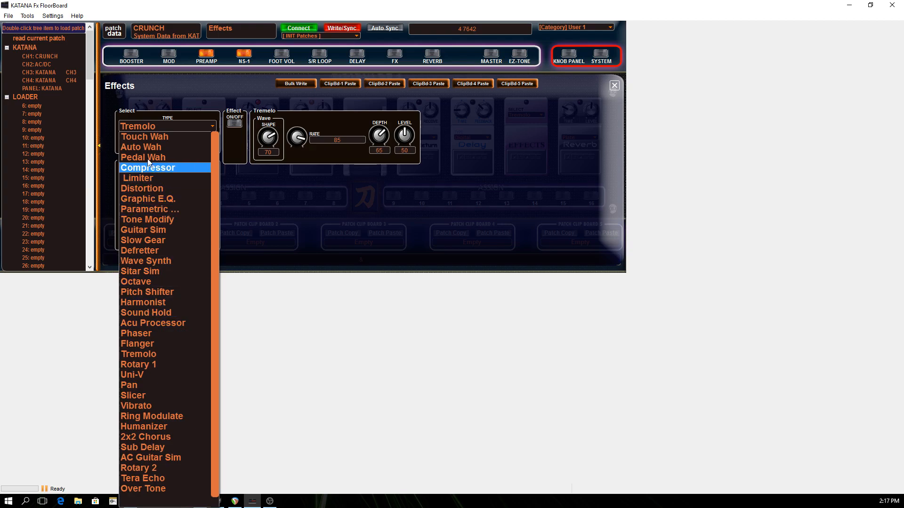
left_click(430, 186)
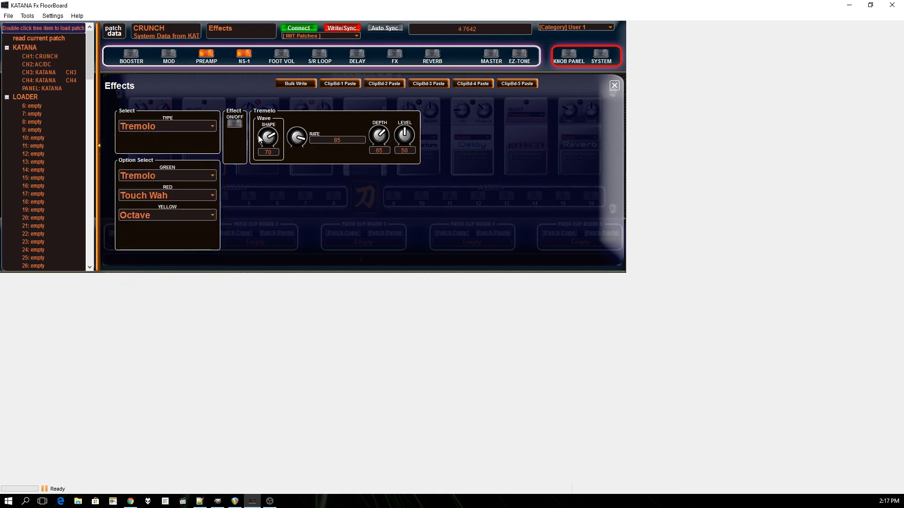
left_click(235, 123)
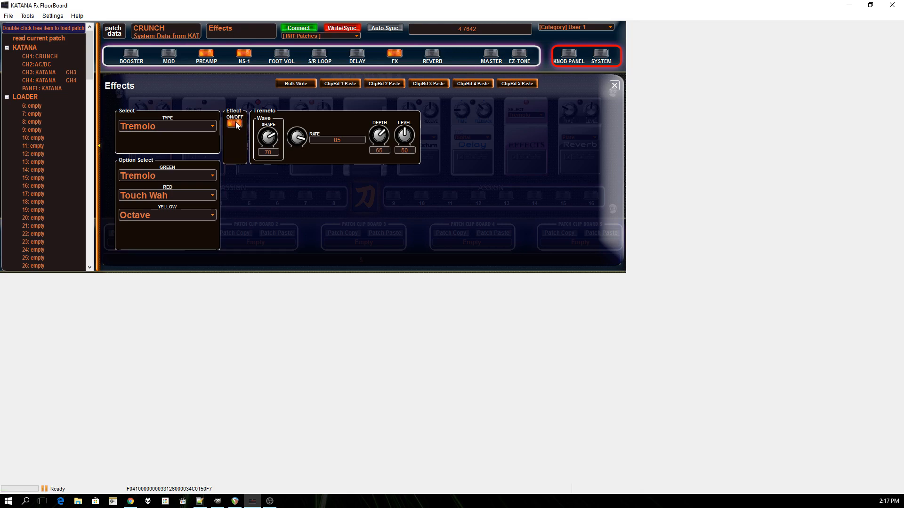
left_click(236, 122)
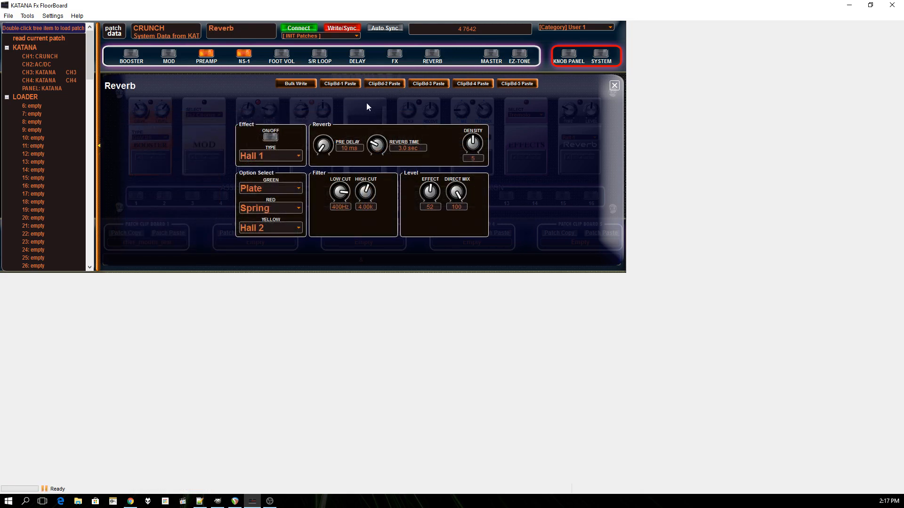
- Review the reverb types, keep Hall 1, and switch the reverb on and back off
left_click(286, 156)
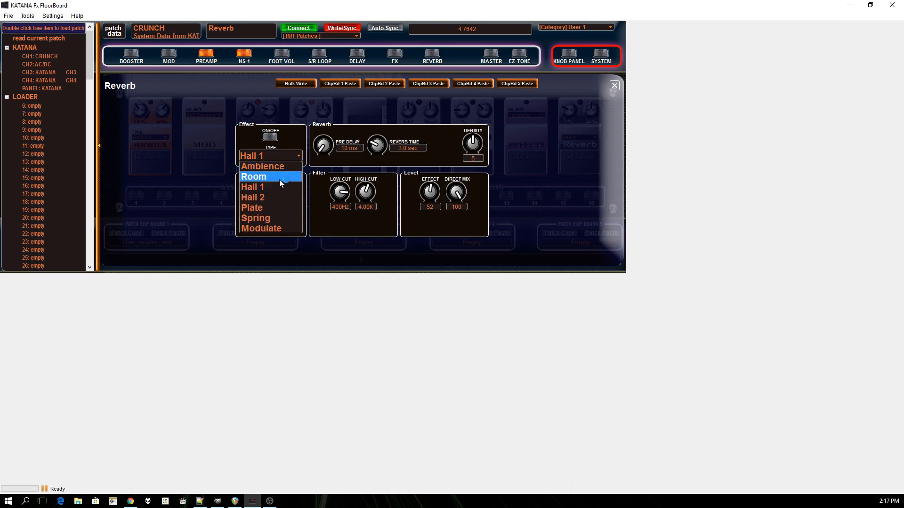
left_click(262, 186)
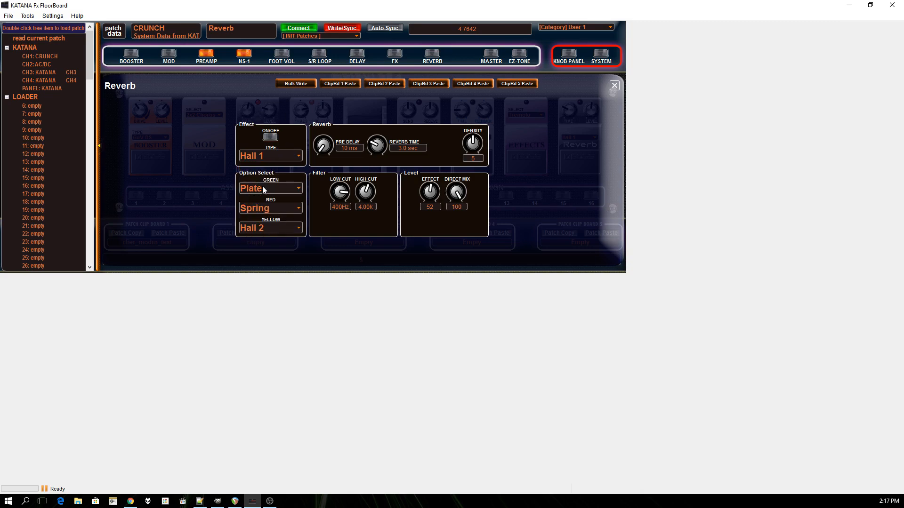
left_click(271, 137)
left_click(276, 139)
- Look at the Master settings and the EZ-Tone page choices, staying on Patch Create
left_click(491, 55)
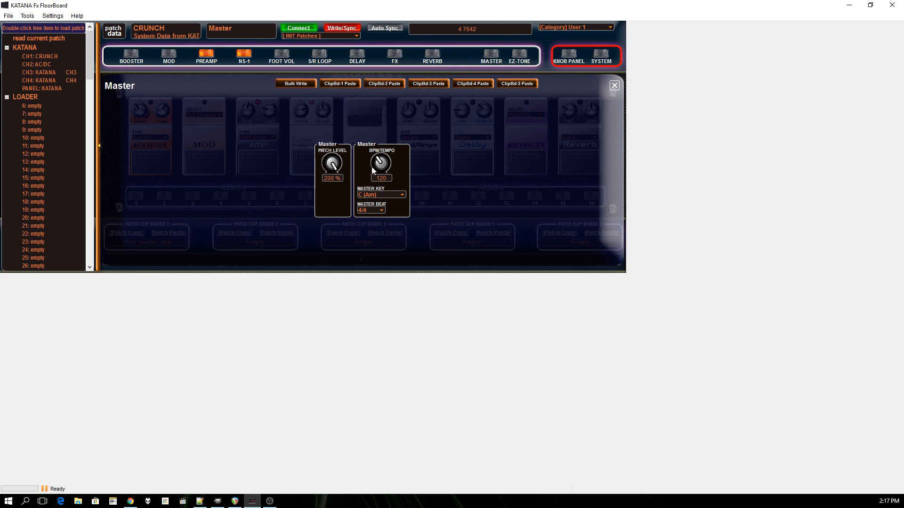
left_click(519, 55)
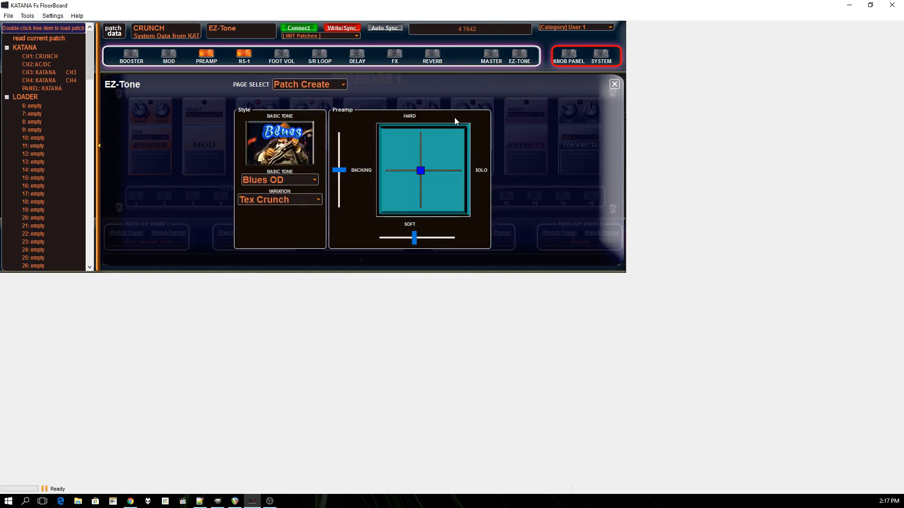
left_click(343, 85)
left_click(343, 85)
- Move the EZ-Tone preamp point to the Hard/Solo corner, to the Soft/Backing corner, and back to about the grid's centre
left_click_drag(420, 171, 448, 121)
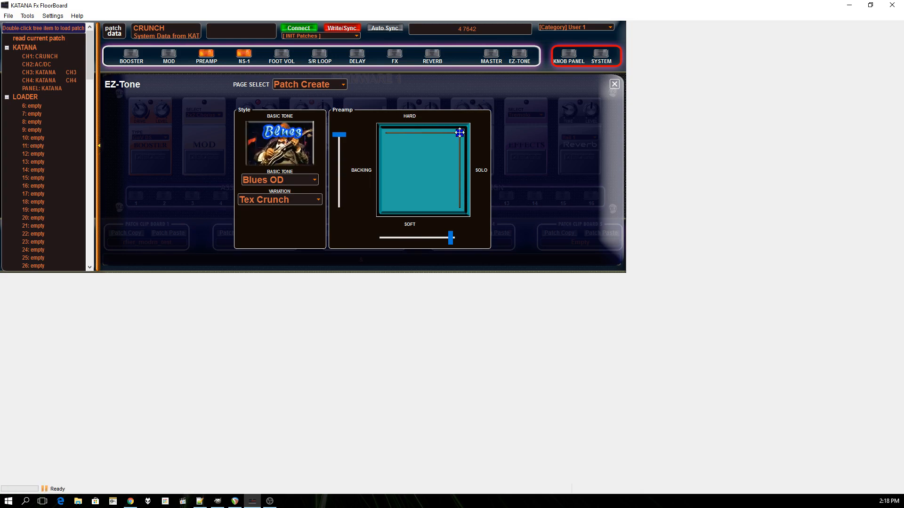
left_click_drag(461, 133, 408, 205)
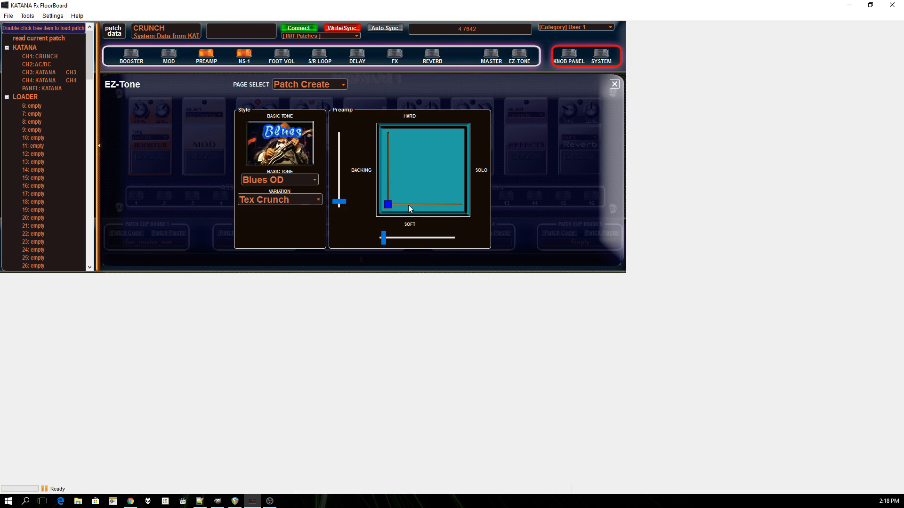
left_click_drag(389, 203, 409, 153)
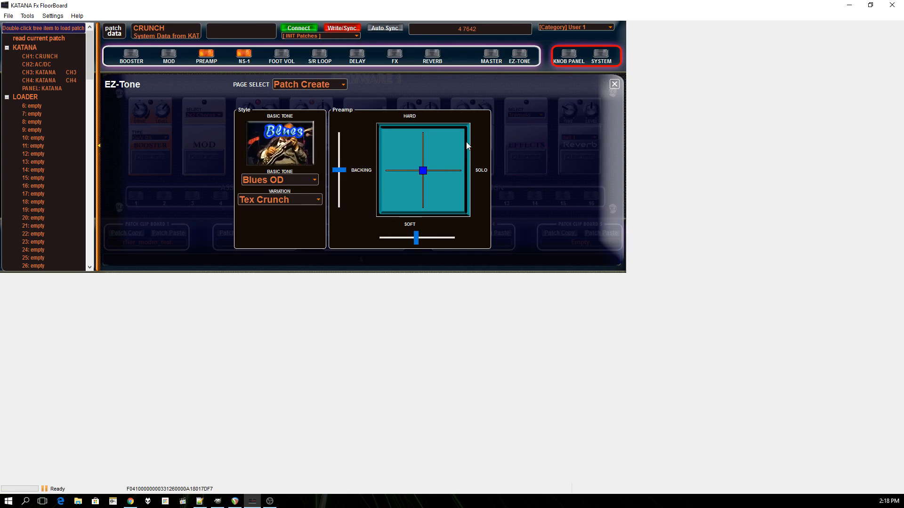
- Leave EZ-Tone and, in the knob panel, raise the amp gain to 89, lower it to 17, and close the panel
left_click(613, 84)
left_click(569, 59)
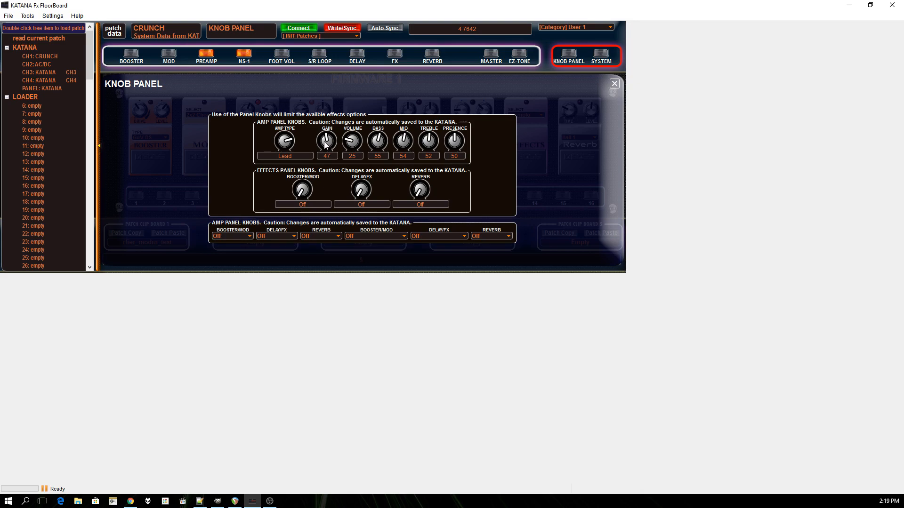
left_click_drag(324, 146, 315, 114)
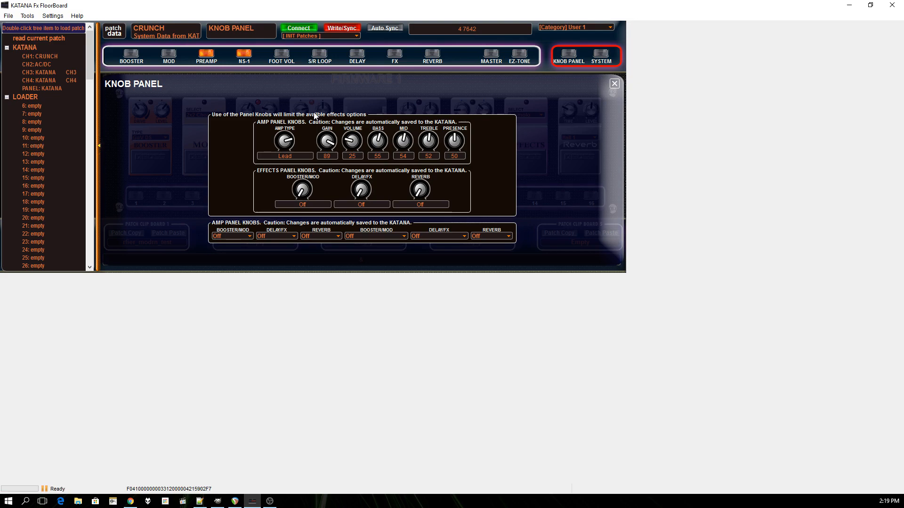
left_click(328, 142)
left_click_drag(327, 142, 333, 157)
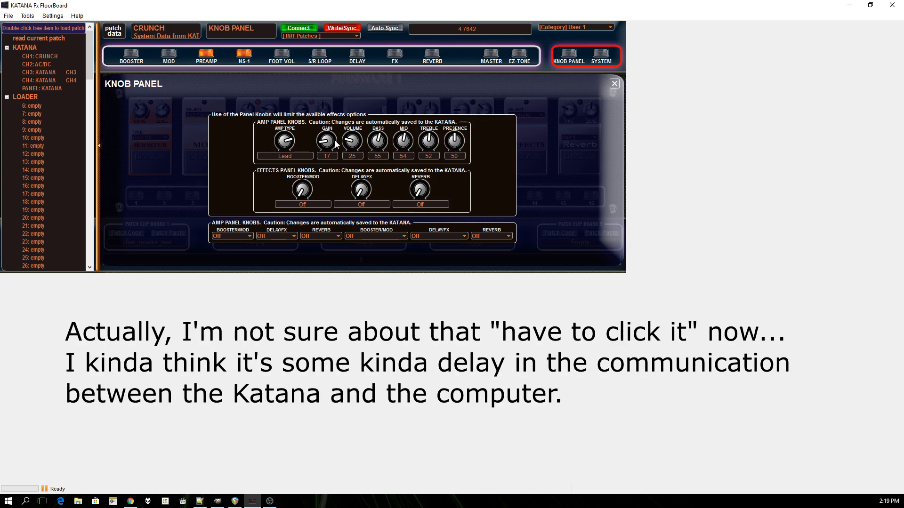
left_click(615, 84)
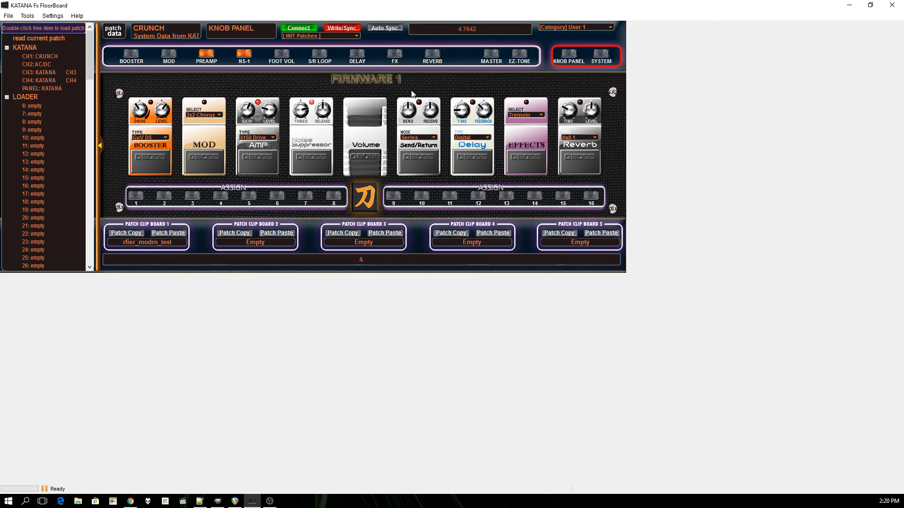
- Review the preamp's available amp types again and keep 5150 Drive
left_click(206, 56)
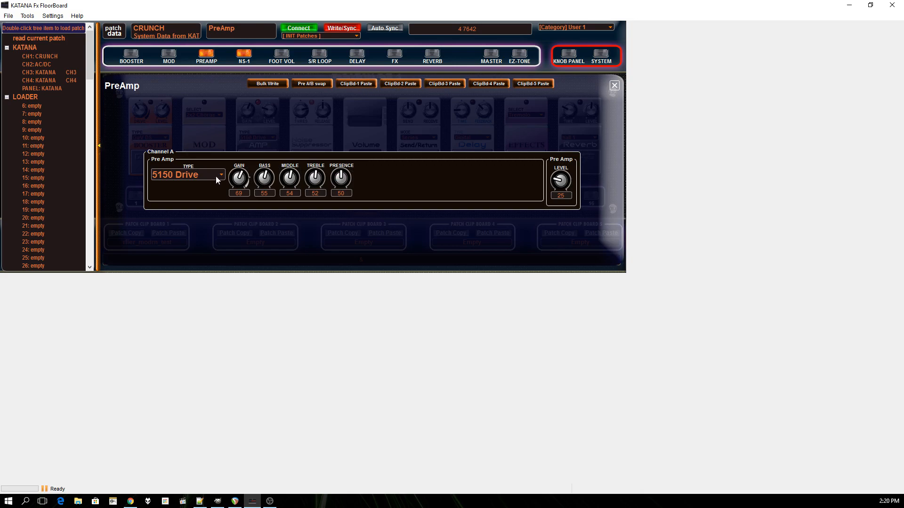
left_click(216, 176)
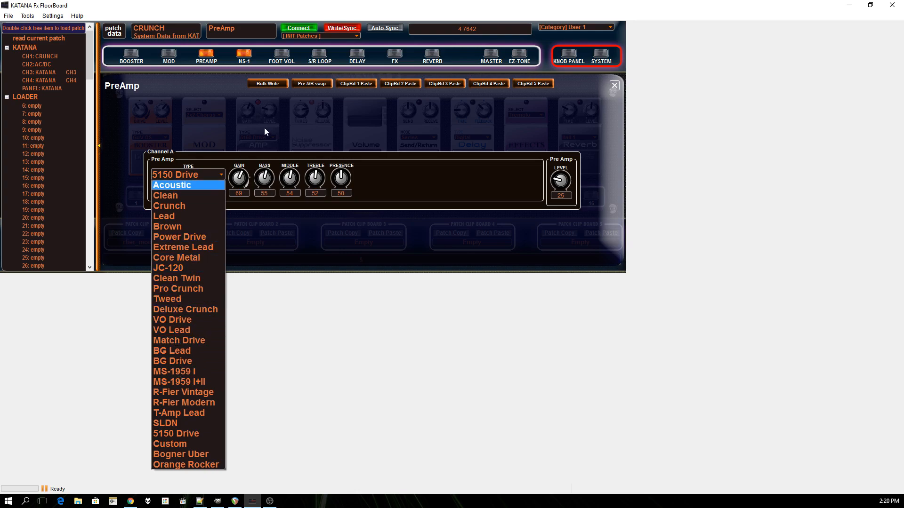
left_click(273, 118)
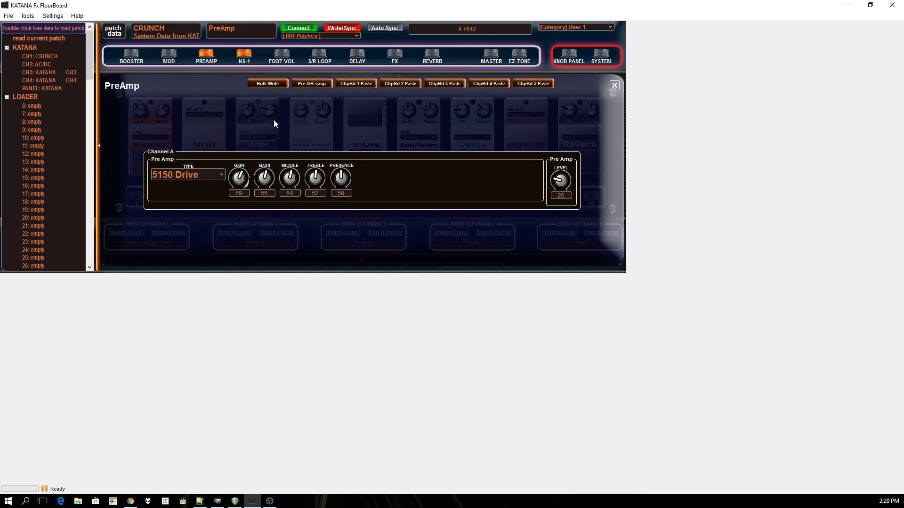